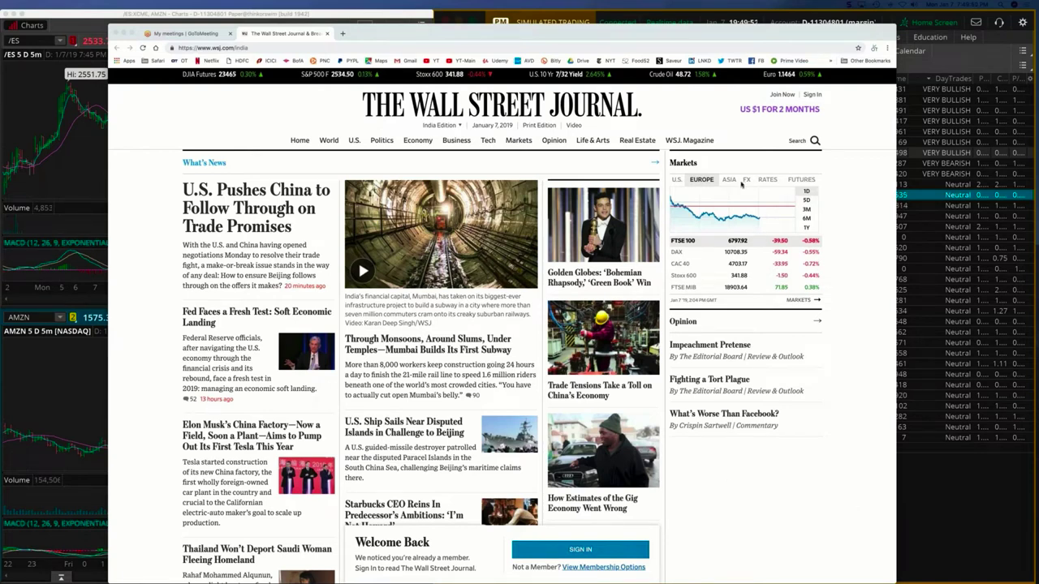
Move the Chrome news window off-screen to uncover the /ES and AMZN charts and quotes
left_click(729, 179)
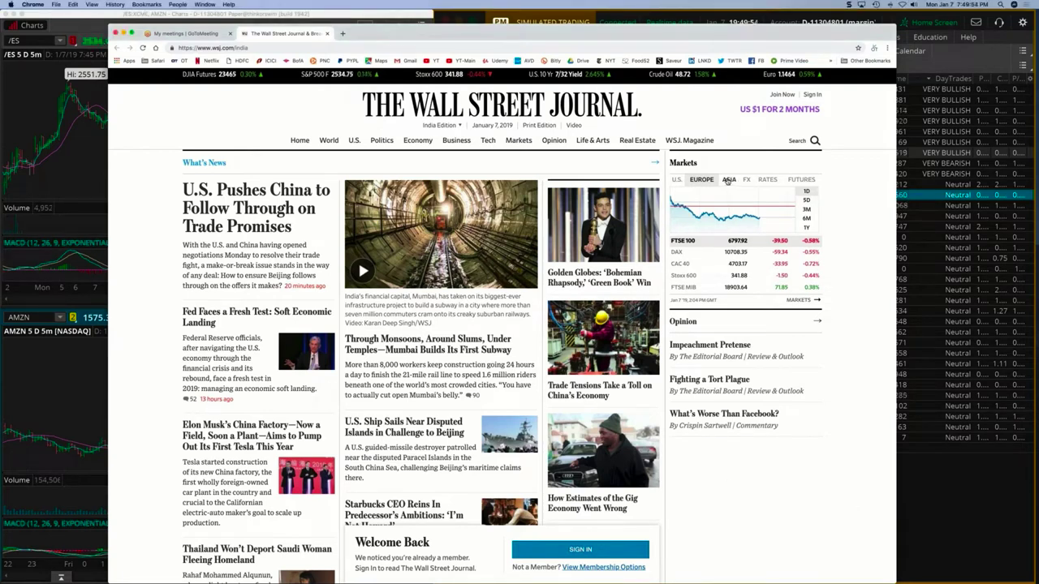
left_click(729, 180)
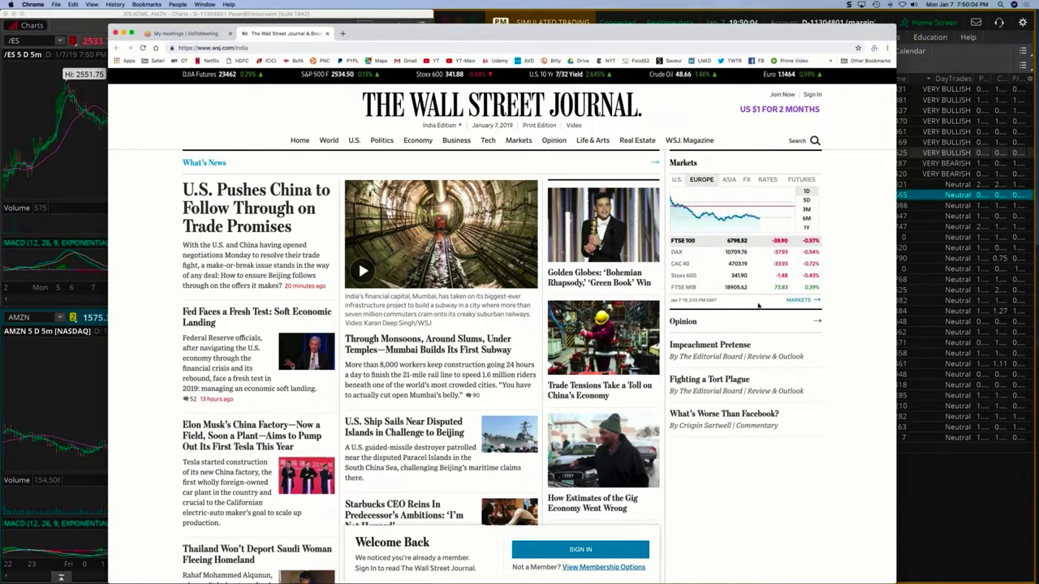
scroll(759, 307, "down", 1)
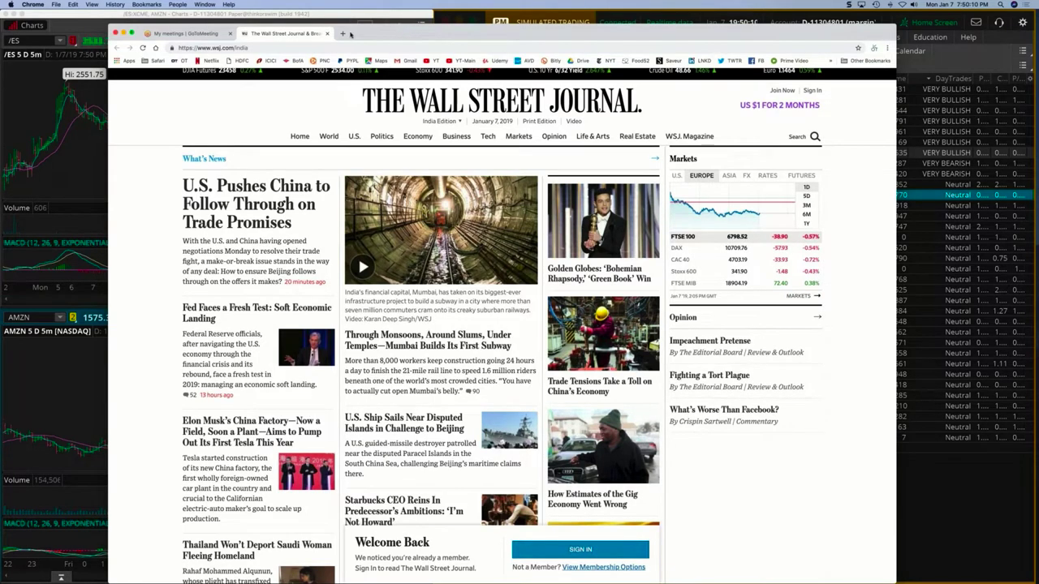
left_click_drag(350, 35, 32, 63)
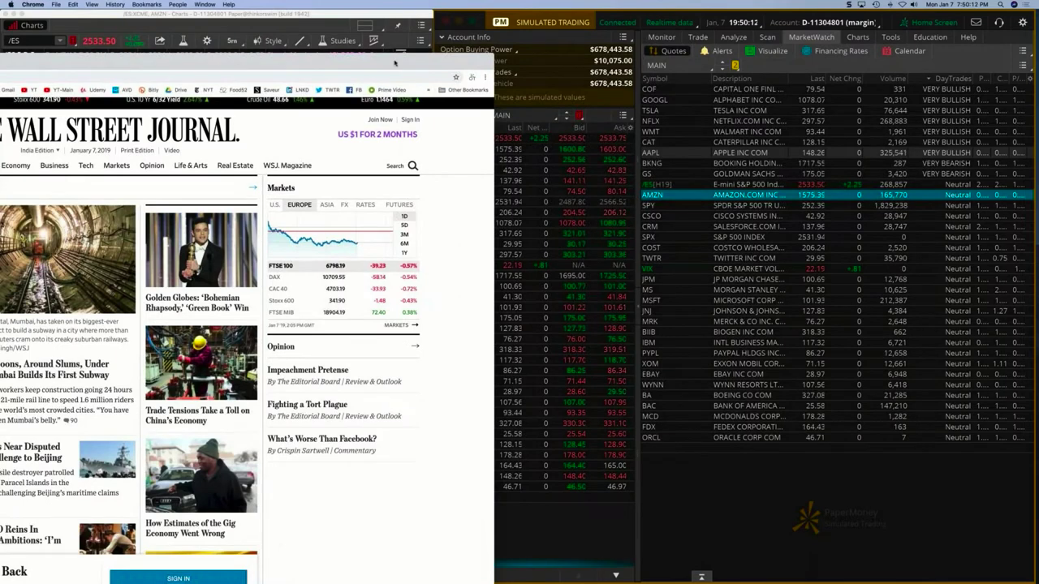
left_click_drag(396, 61, 8, 90)
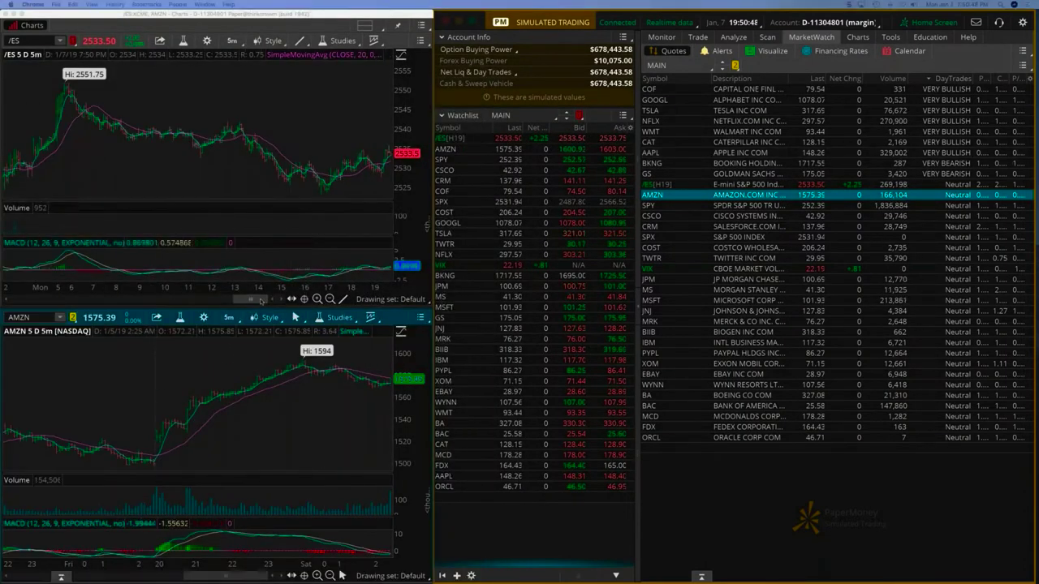
left_click_drag(263, 301, 216, 302)
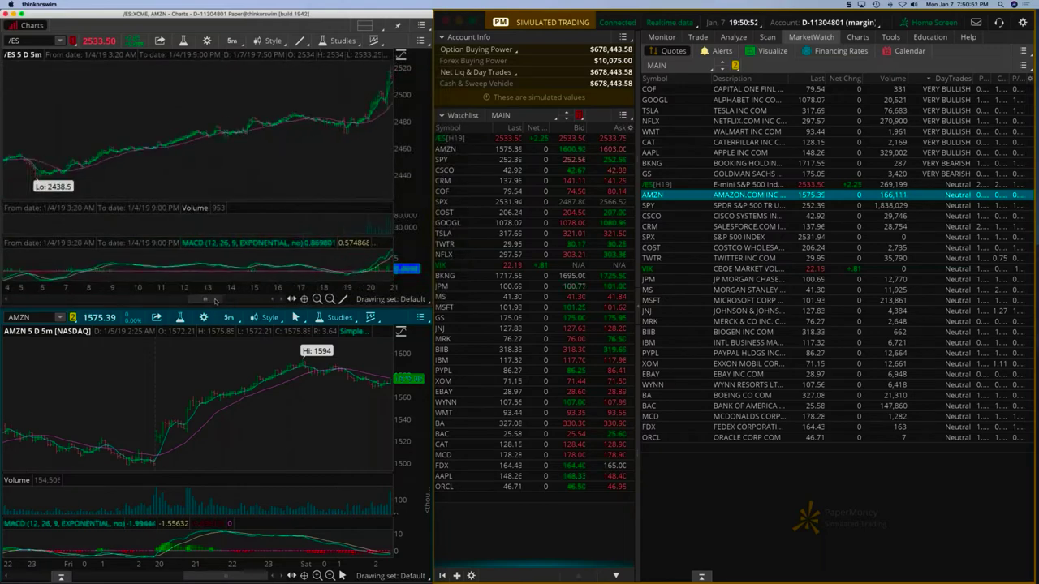
left_click_drag(216, 302, 241, 302)
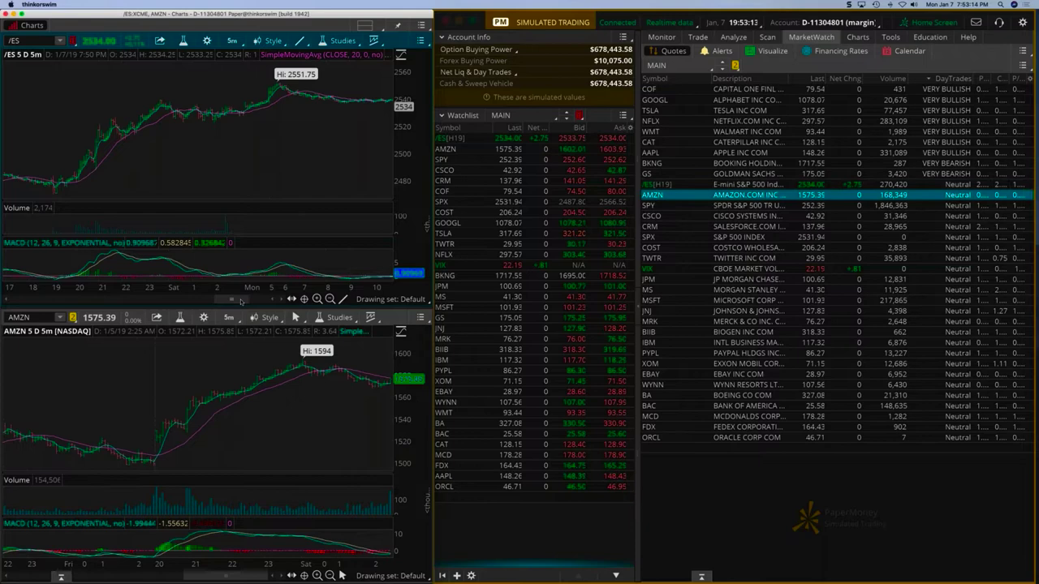
Widen the MarketWatch quotes pane and pick a symbol to load in the lower chart
left_click_drag(231, 300, 270, 302)
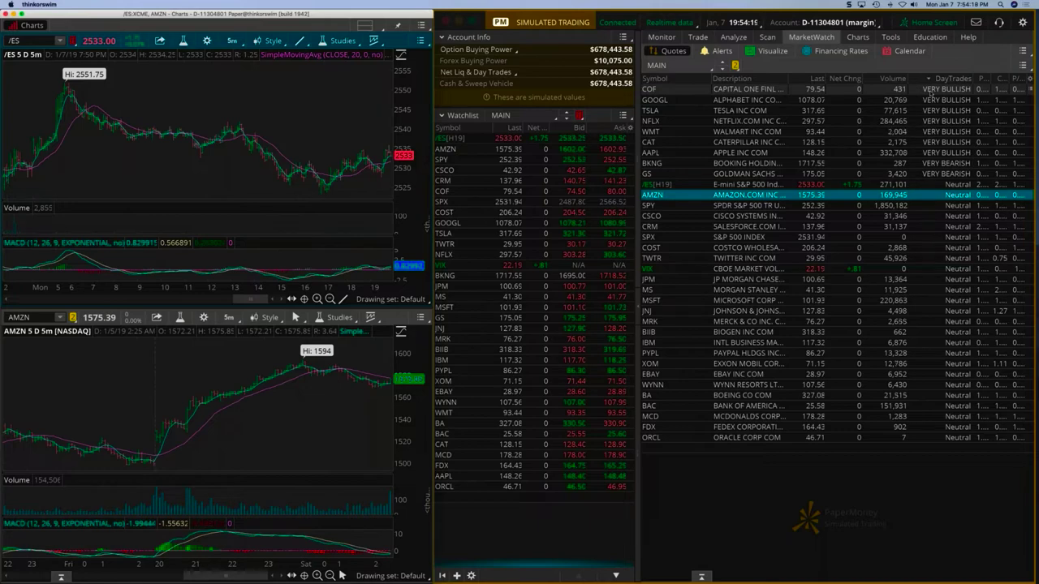
left_click(786, 197)
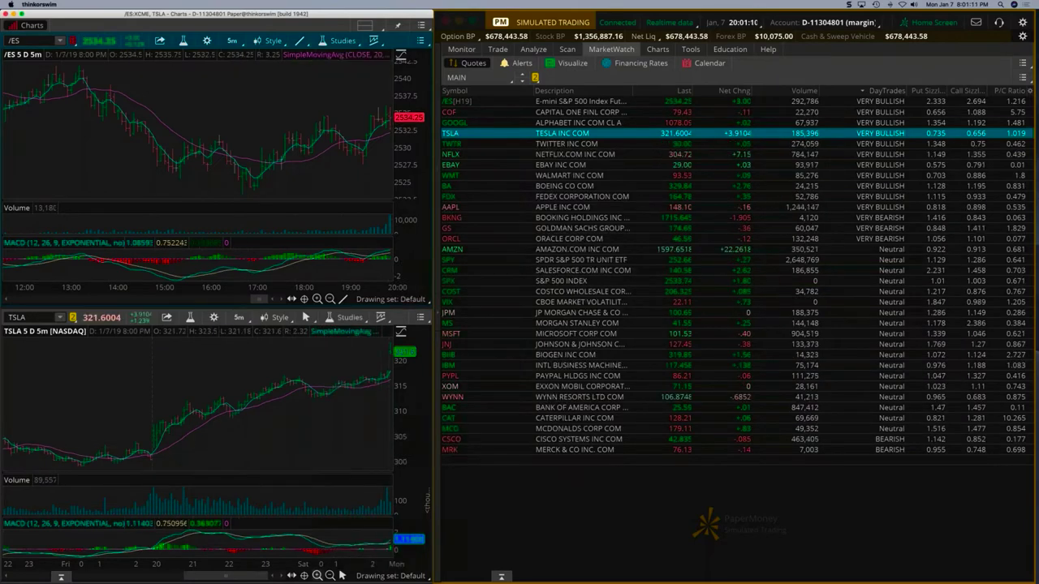
Link the lower chart to NFLX, briefly switching to BA before returning to NFLX
left_click(330, 576)
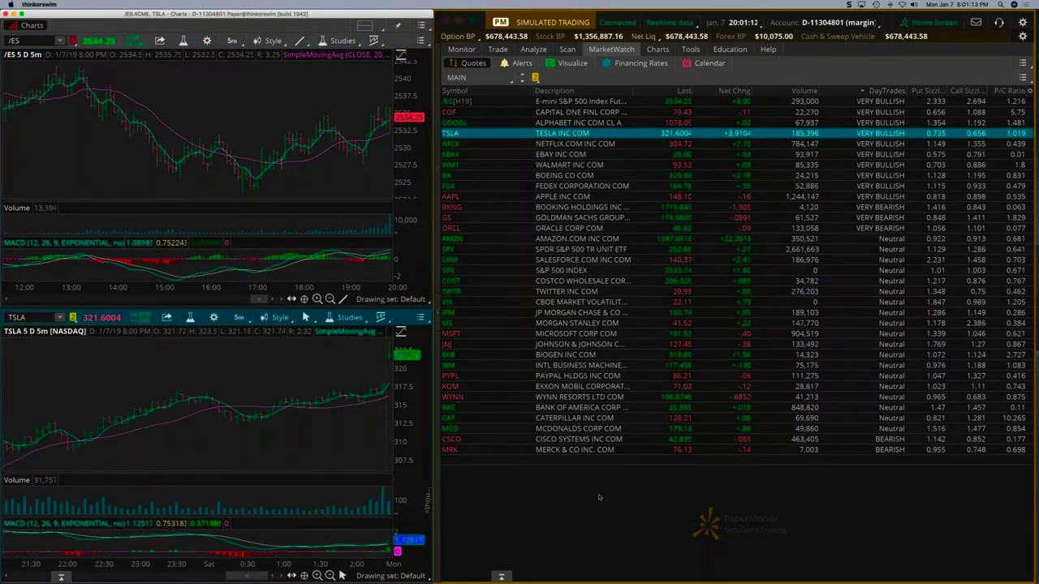
left_click(450, 144)
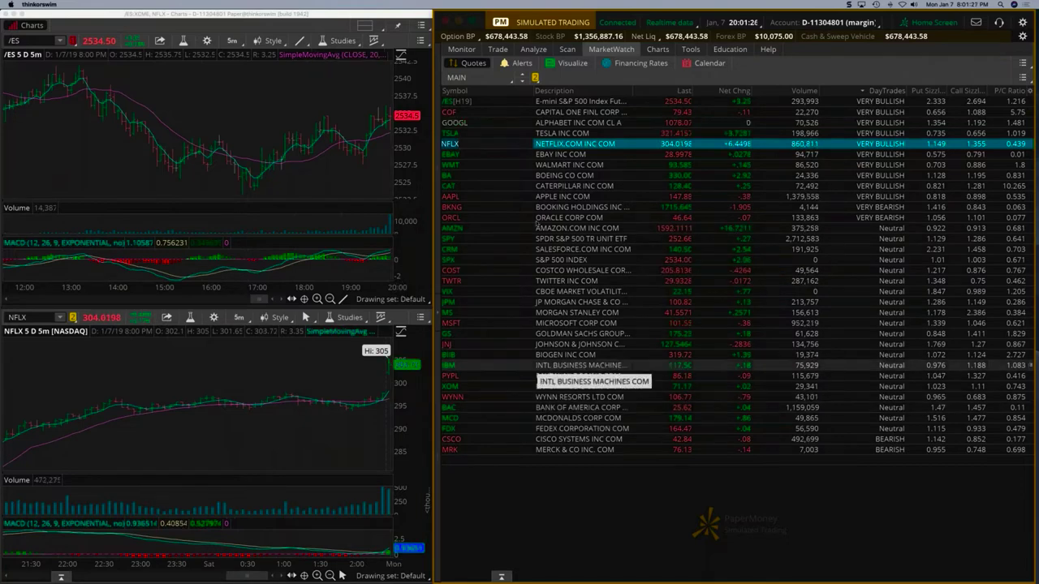
left_click(667, 165)
left_click(497, 163)
type("BA")
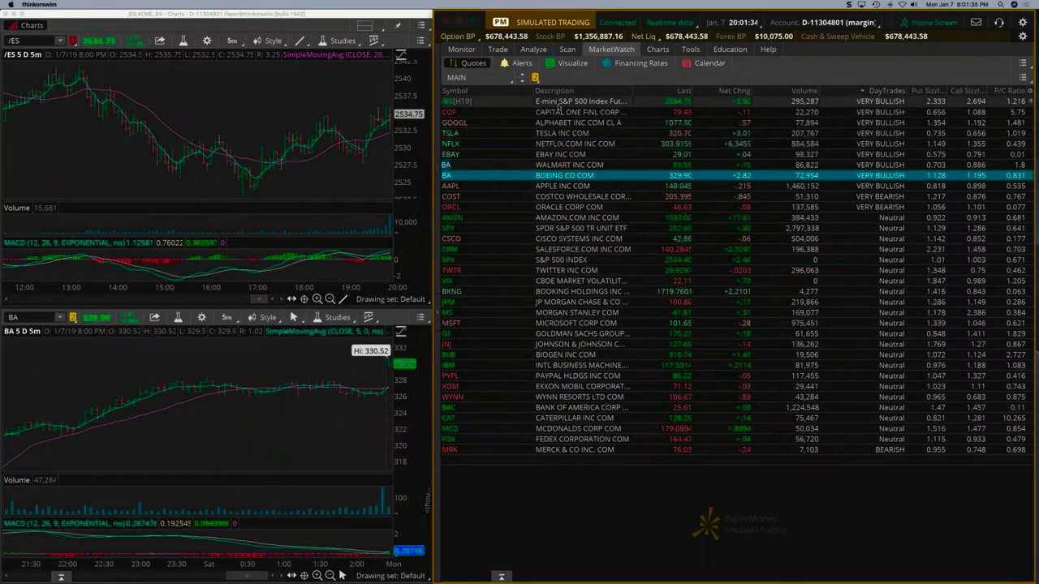
left_click(498, 145)
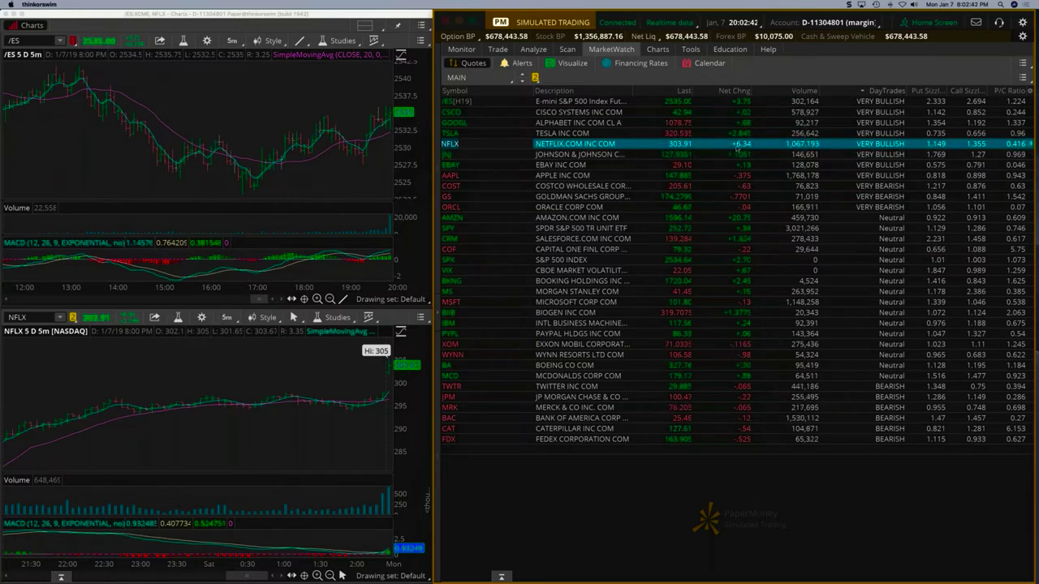
Start a buy order for five NFLX 11 JAN 19 weekly 312.5 calls from the option chain
left_click(533, 49)
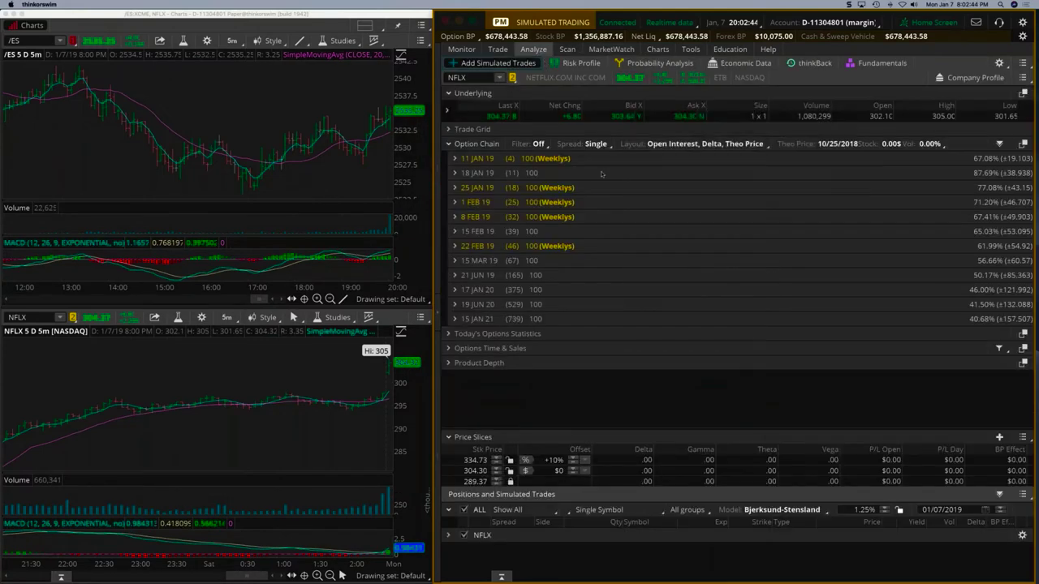
left_click(456, 159)
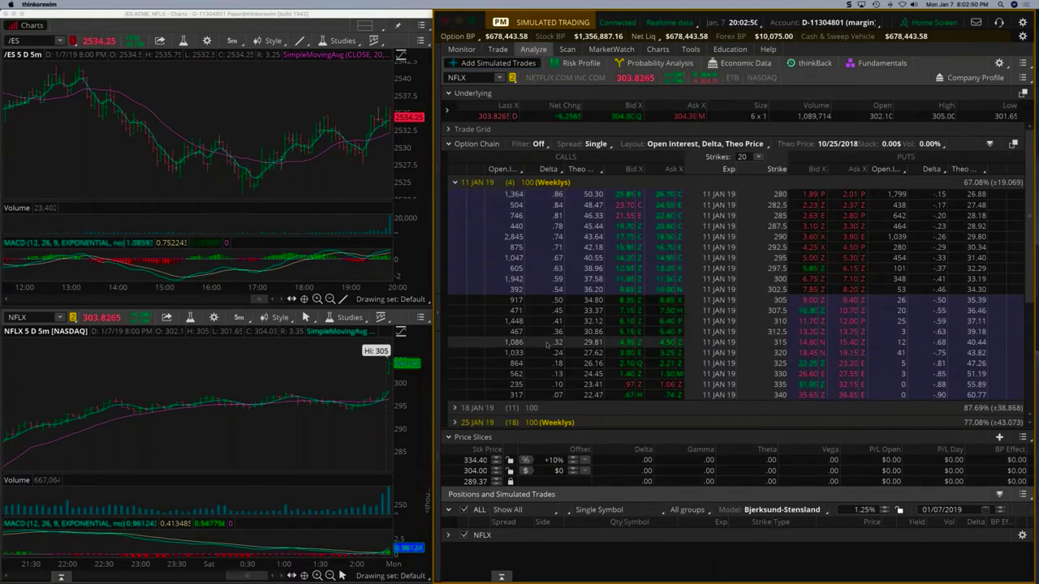
left_click(656, 332)
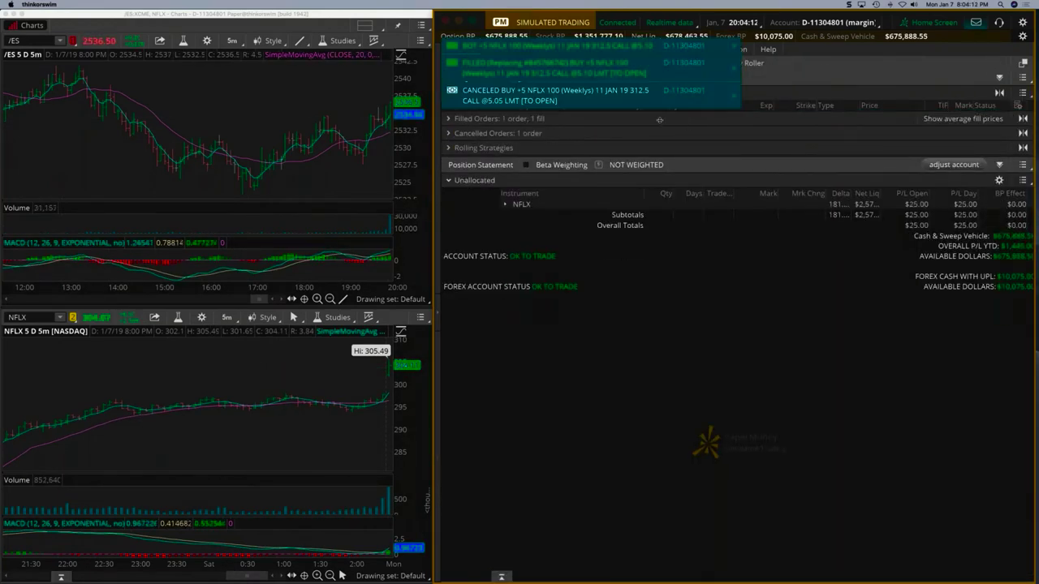
Expand the NFLX position group, then return to the MarketWatch quotes list
left_click(522, 204)
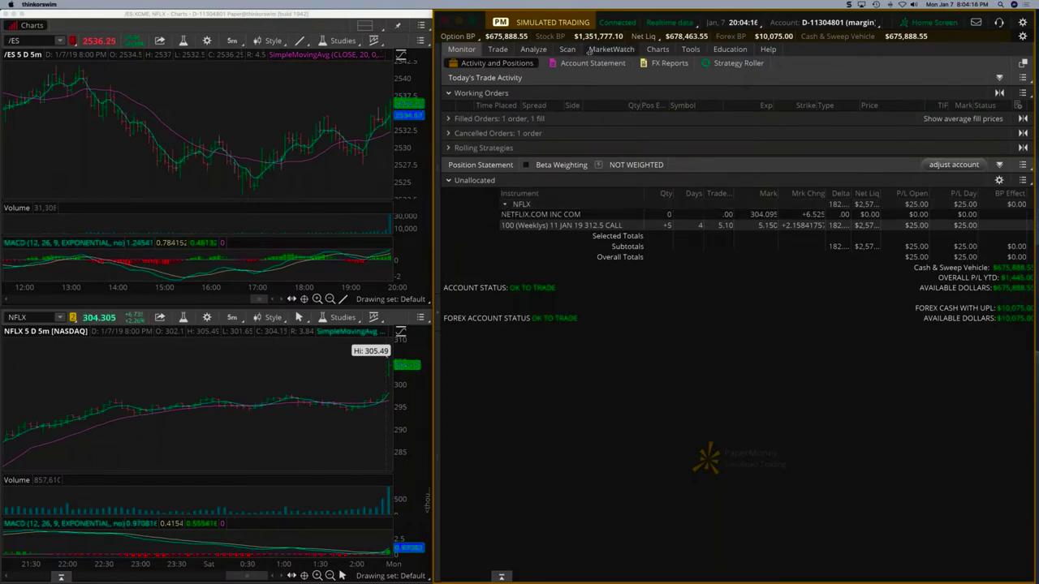
left_click(616, 48)
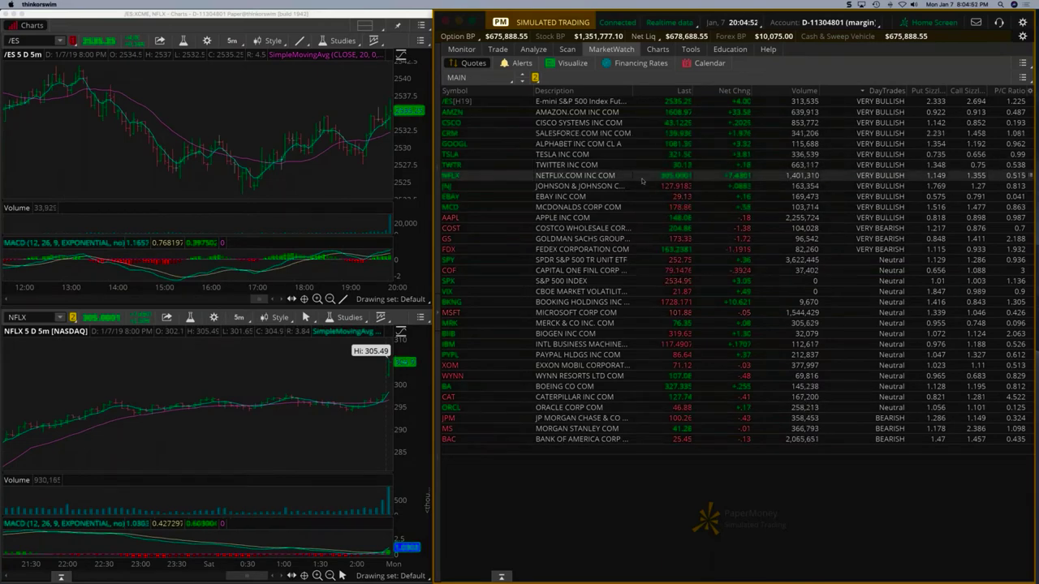
Open Monitor to check the five NFLX 312.5 calls and their P/L
left_click(461, 49)
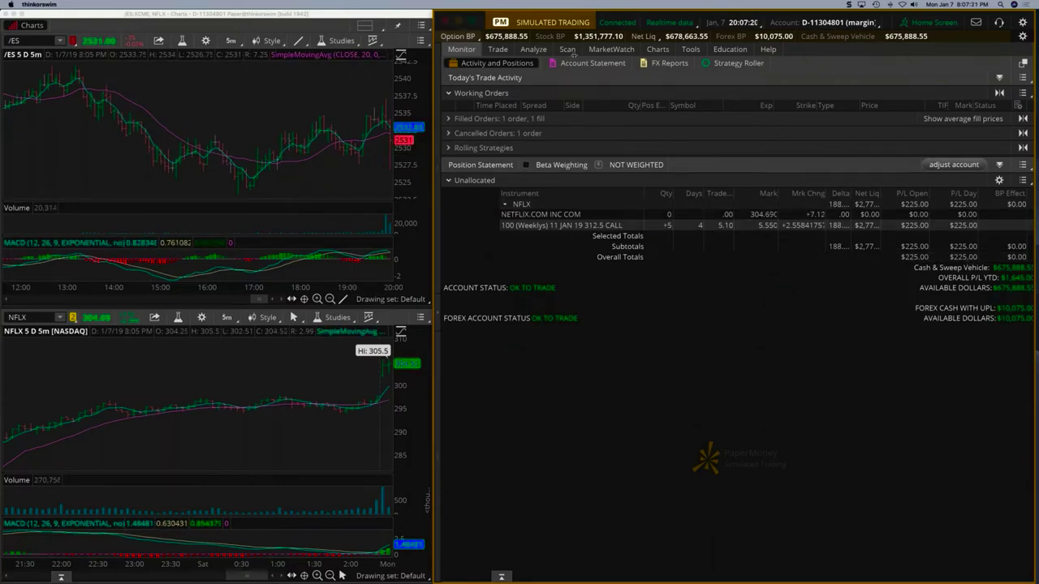
Switch back to the DayTrades-sorted MarketWatch quotes list
left_click(610, 49)
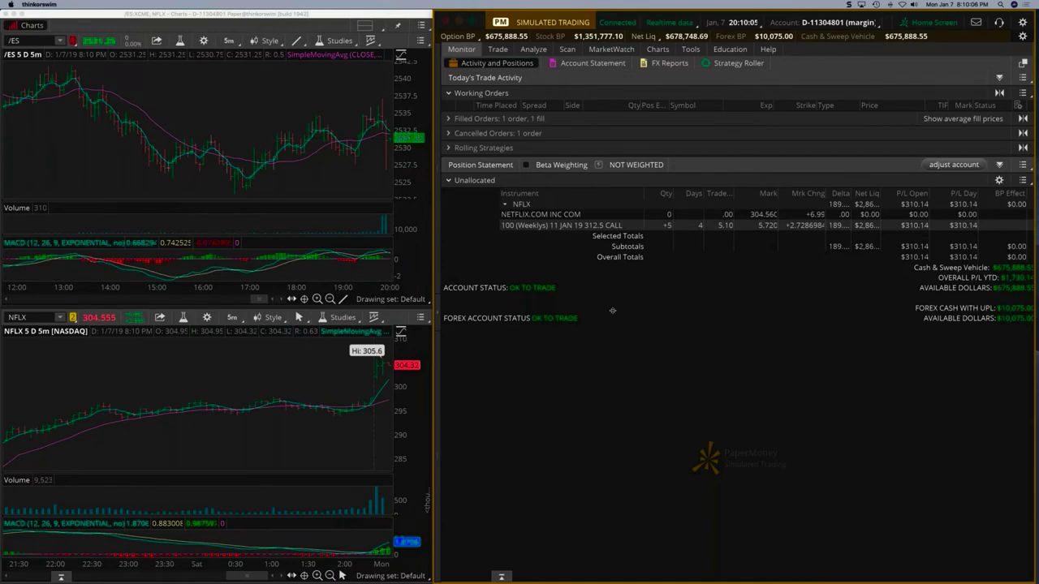
left_click(611, 48)
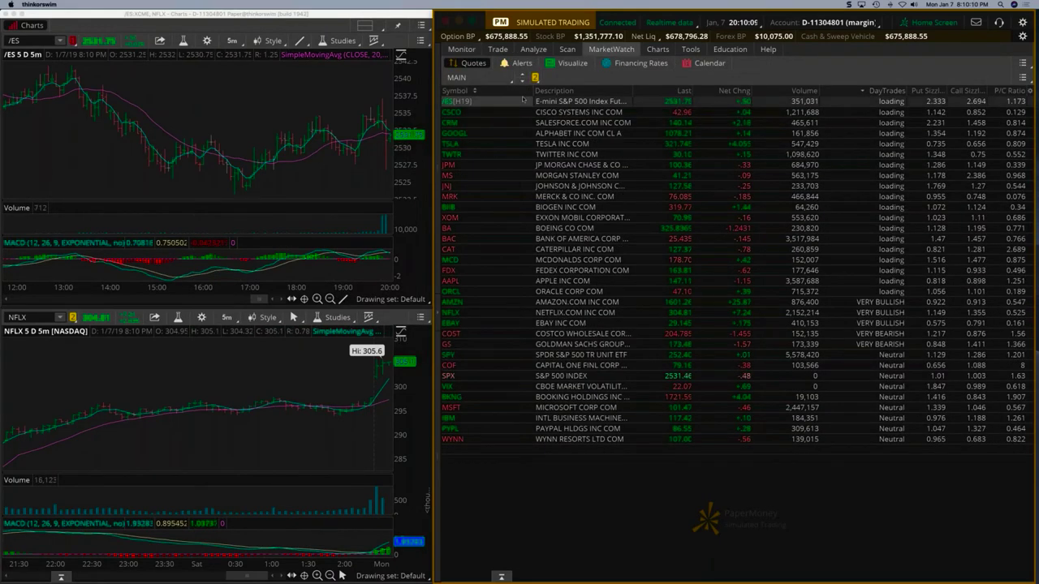
left_click(511, 164)
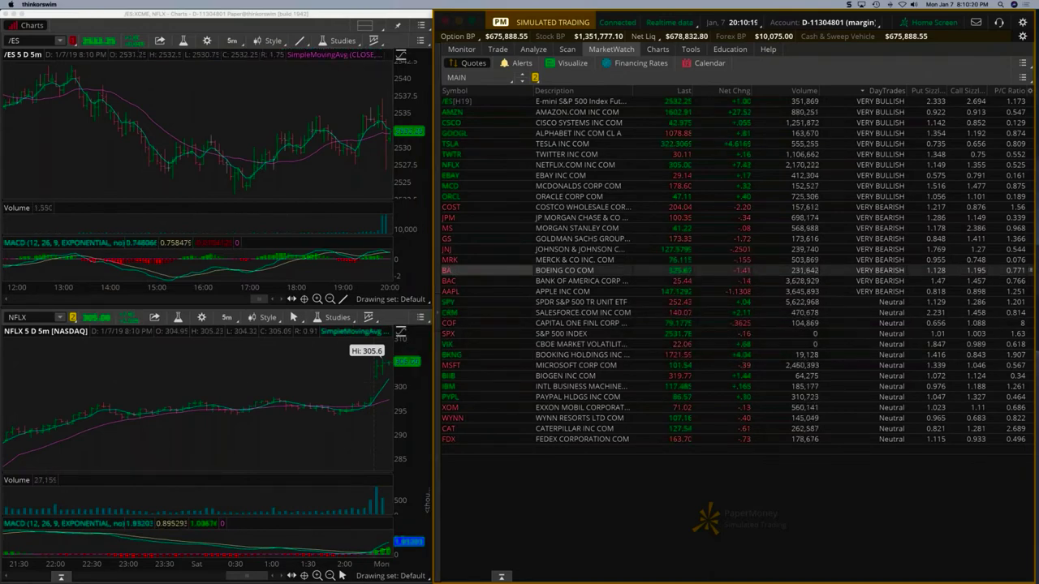
Stage a closing order selling 2 NFLX 312.5 calls at a 5.70 limit
left_click(461, 51)
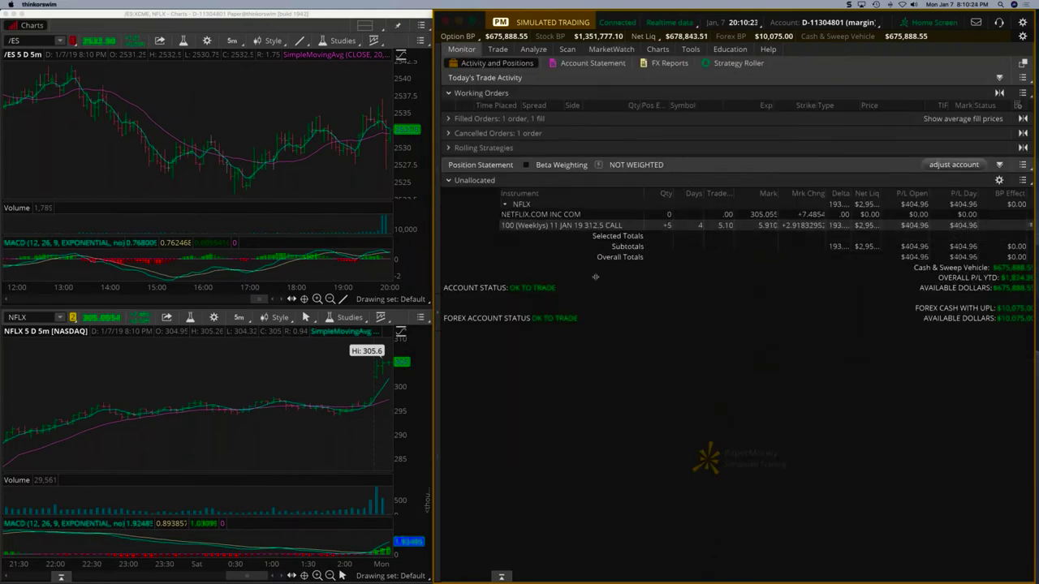
right_click(562, 226)
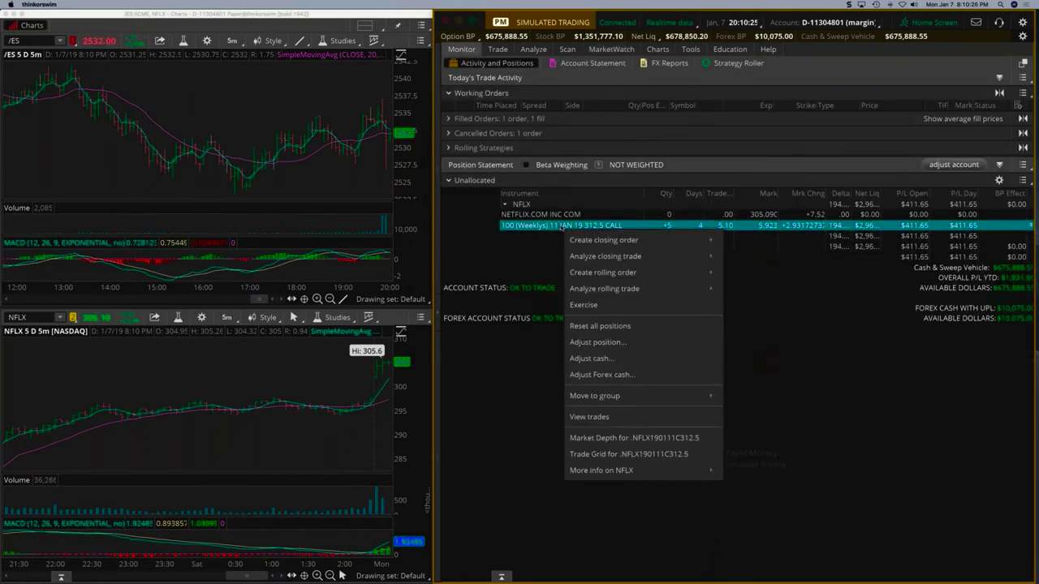
mouse_move(604, 240)
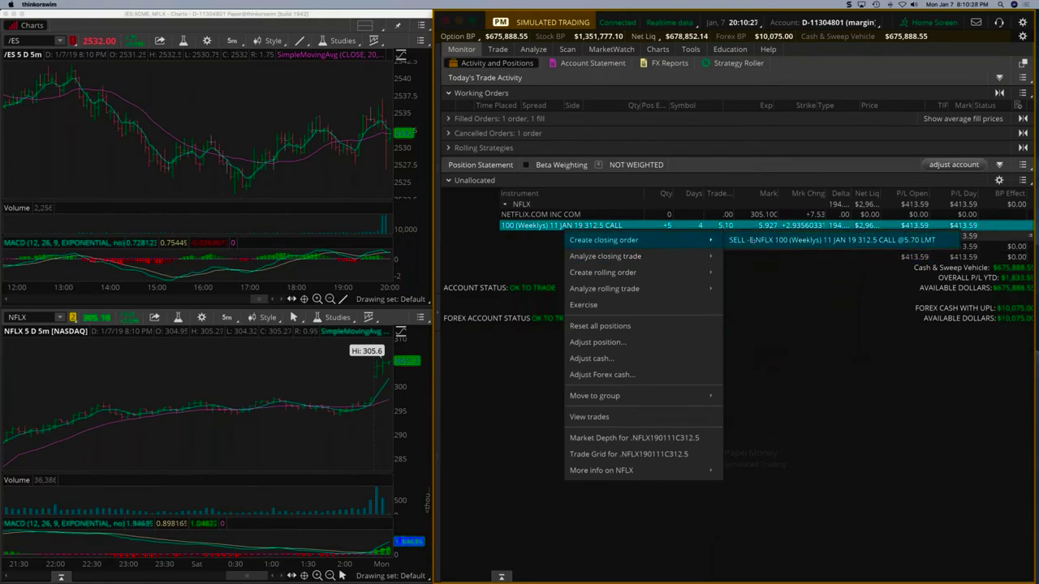
left_click(832, 239)
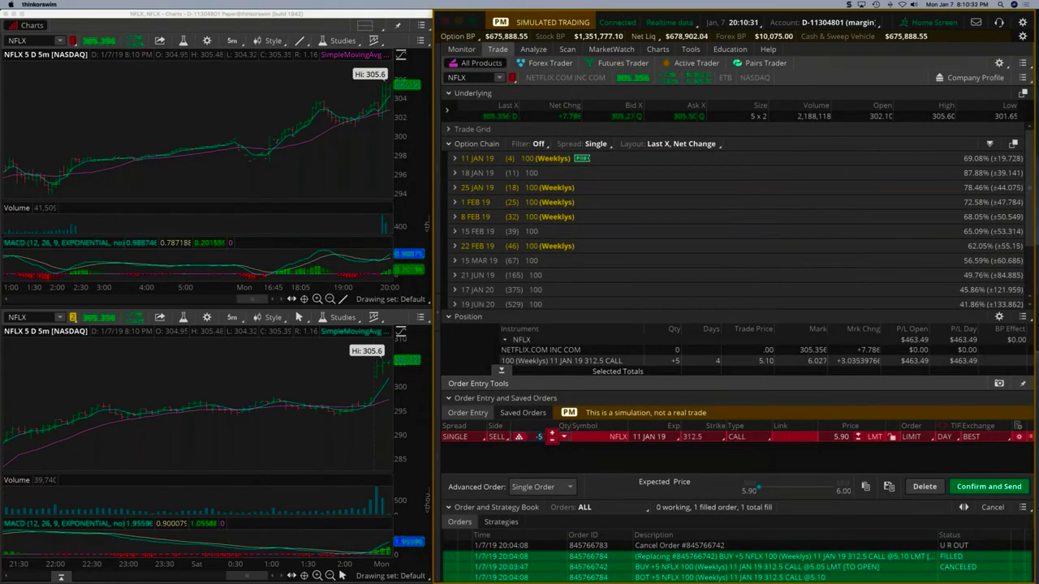
left_click(541, 437)
type("2")
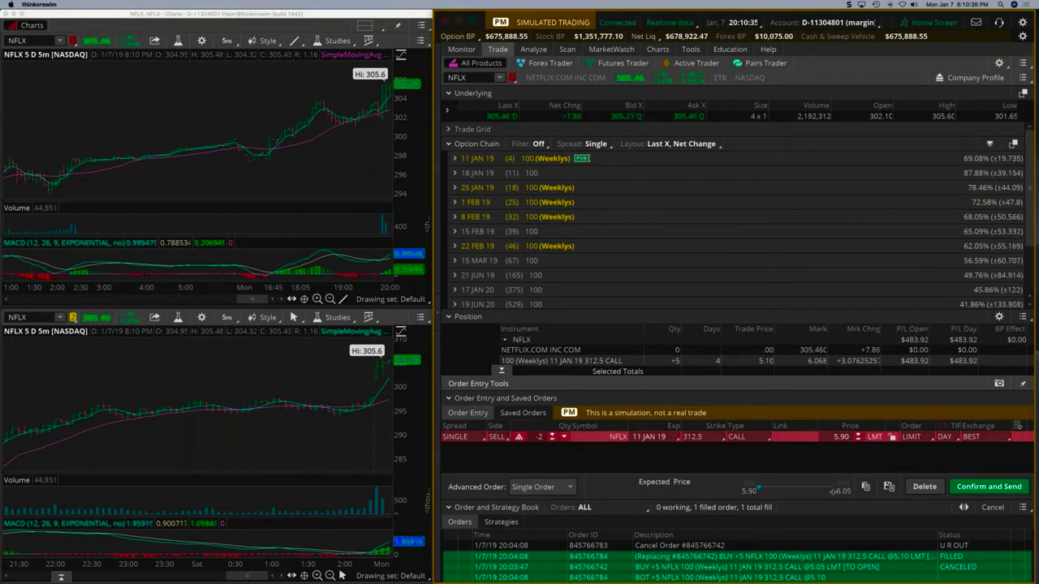
scroll(832, 489, "up", 1)
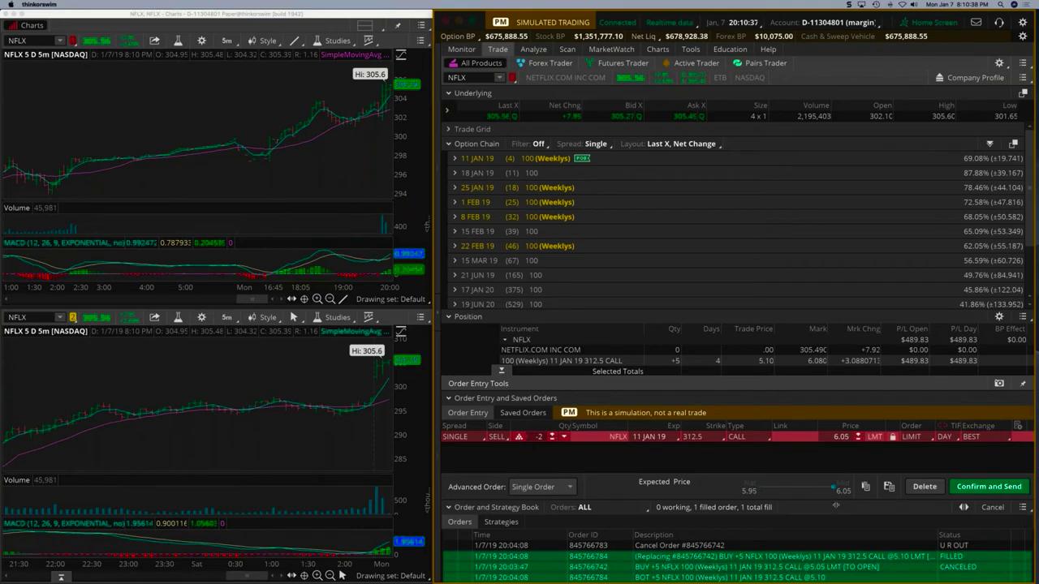
left_click(462, 50)
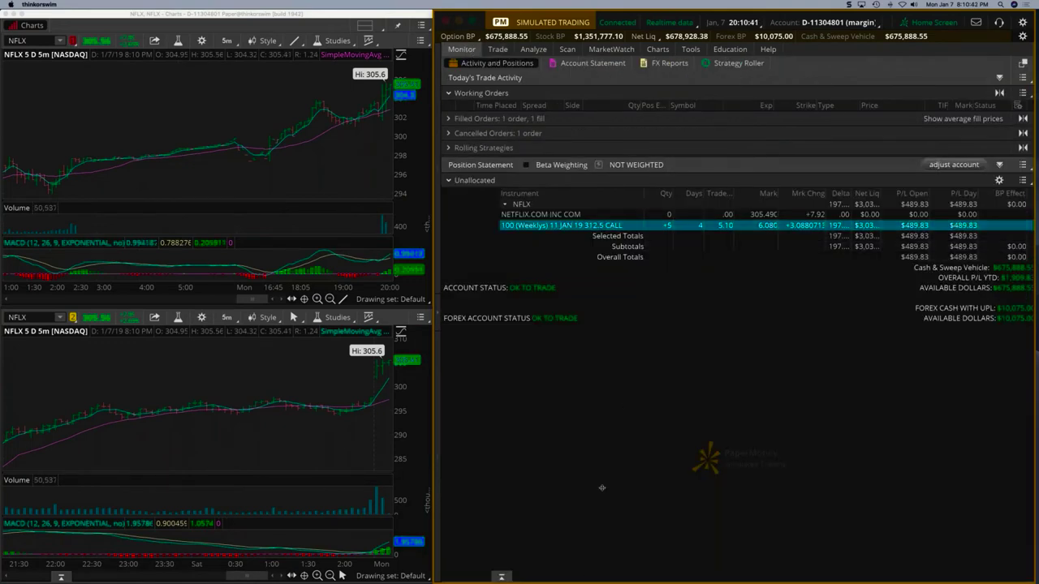
left_click(497, 49)
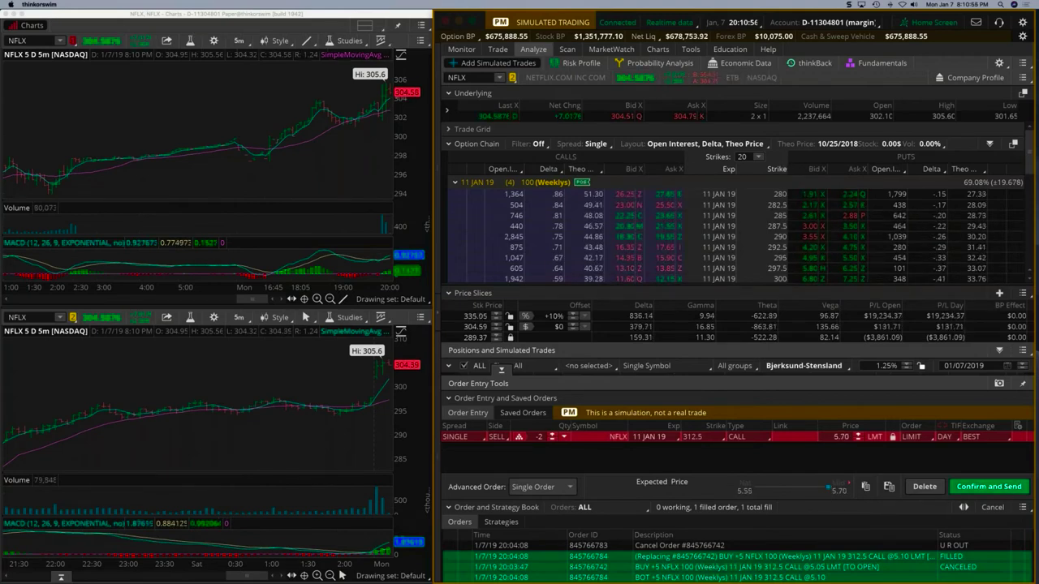
Send the 2-contract sell order and check the three remaining calls in Monitor
left_click(989, 486)
left_click(994, 483)
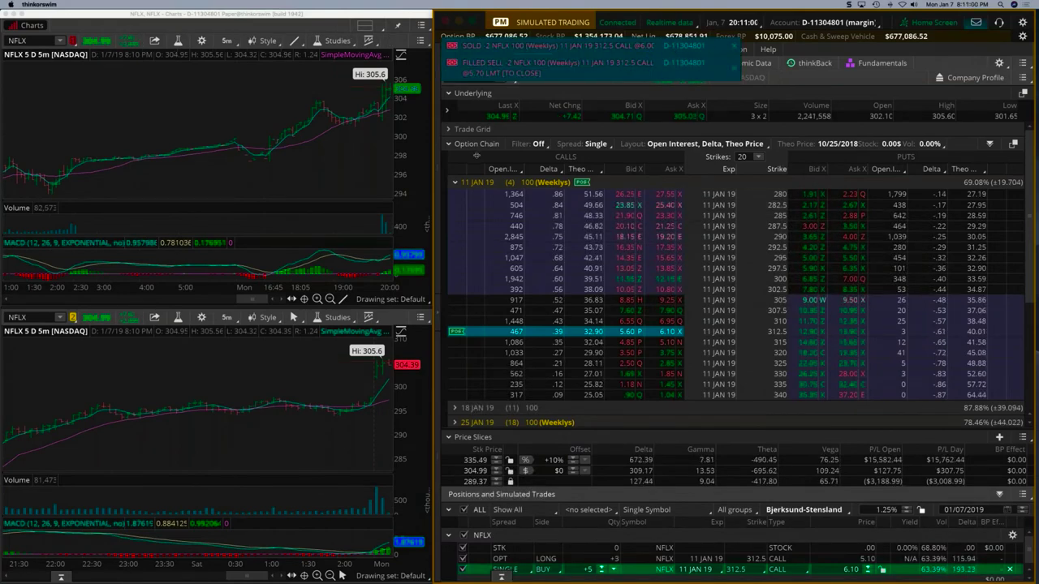
left_click(461, 50)
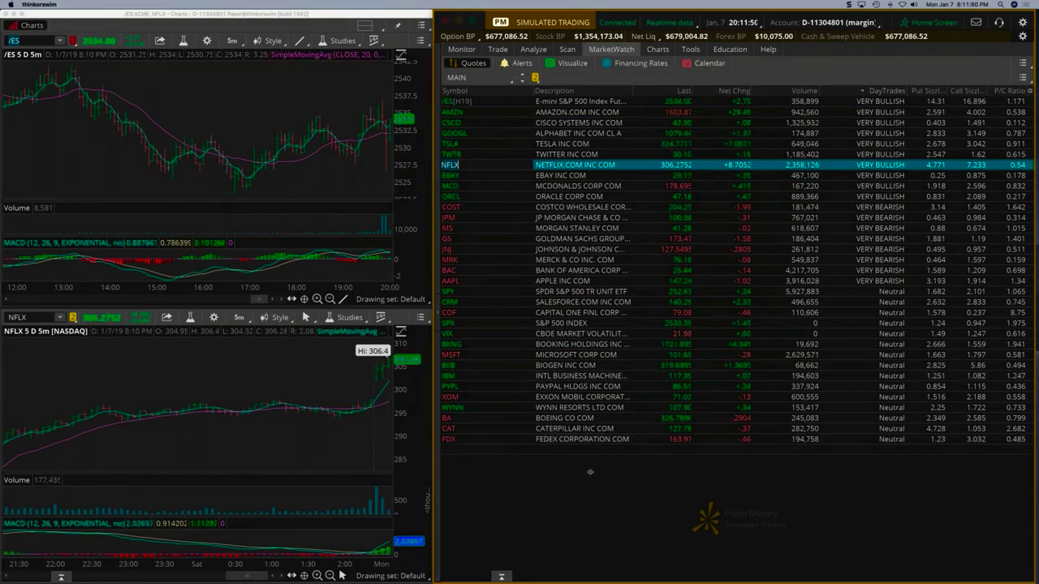
Create and send a 1-contract closing sell order for the NFLX 312.5 calls at 6.50
left_click(463, 49)
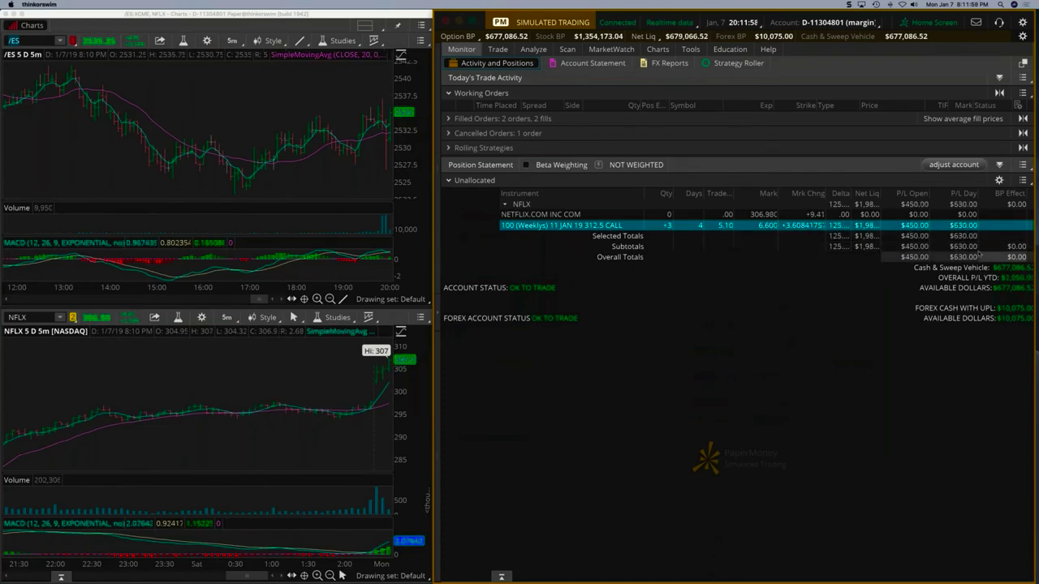
right_click(590, 227)
mouse_move(629, 241)
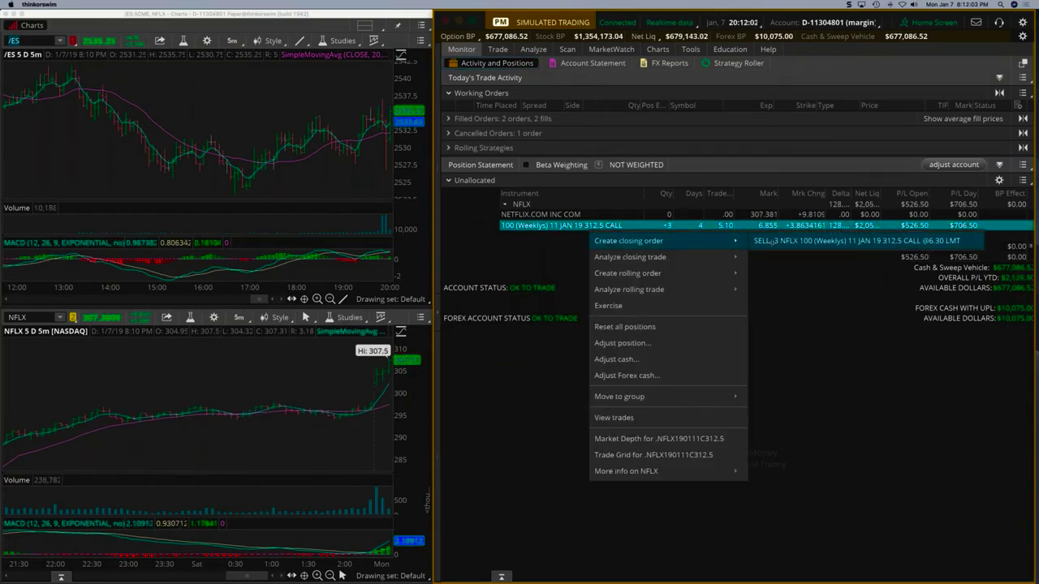
left_click(856, 241)
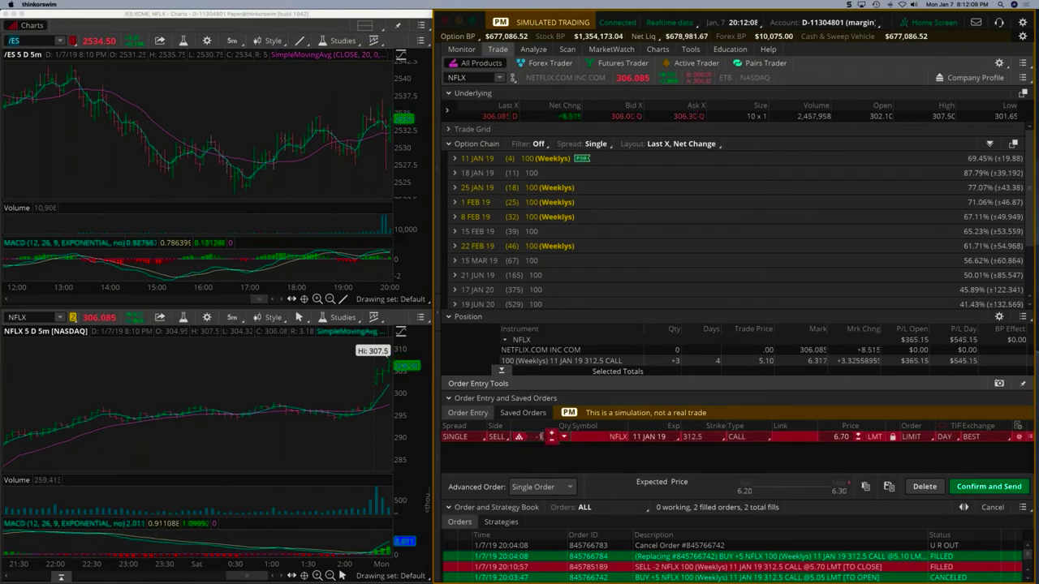
left_click(551, 440)
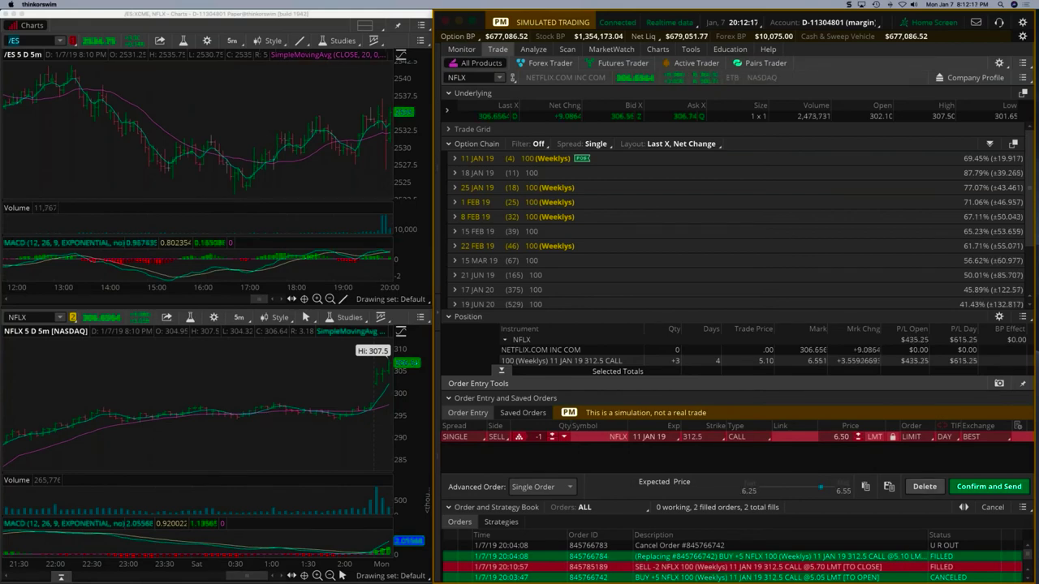
left_click(989, 486)
left_click(994, 484)
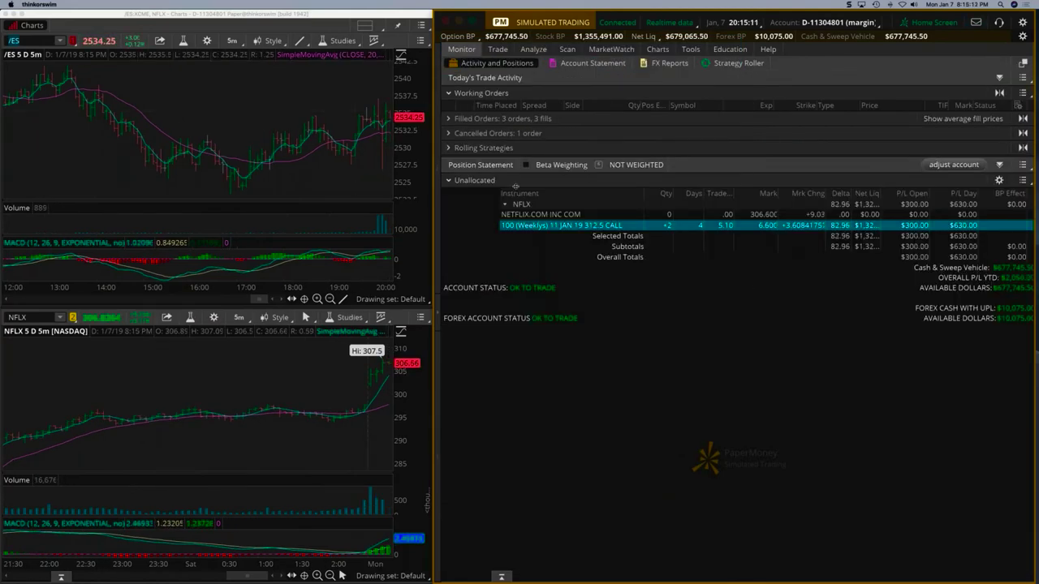
Create a closing order for the remaining two NFLX weekly 312.5 calls
left_click(563, 226)
right_click(565, 228)
mouse_move(608, 240)
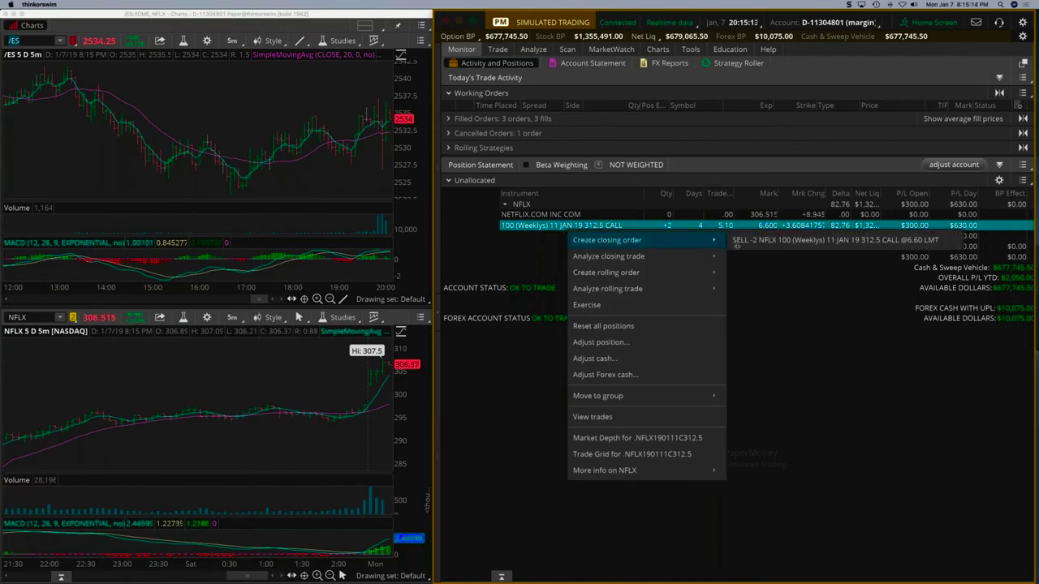
left_click(835, 240)
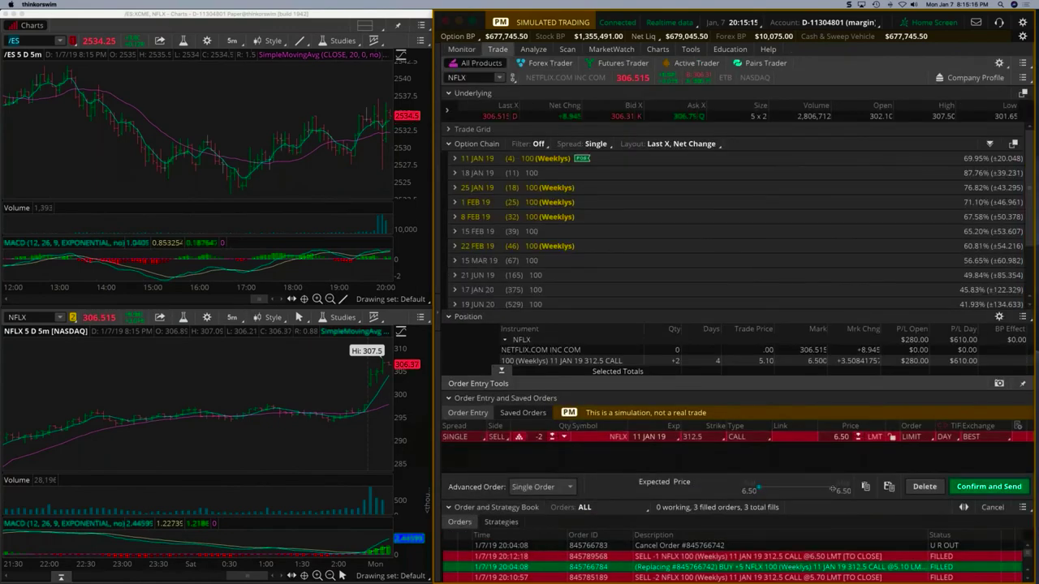
scroll(837, 487, "up", 1)
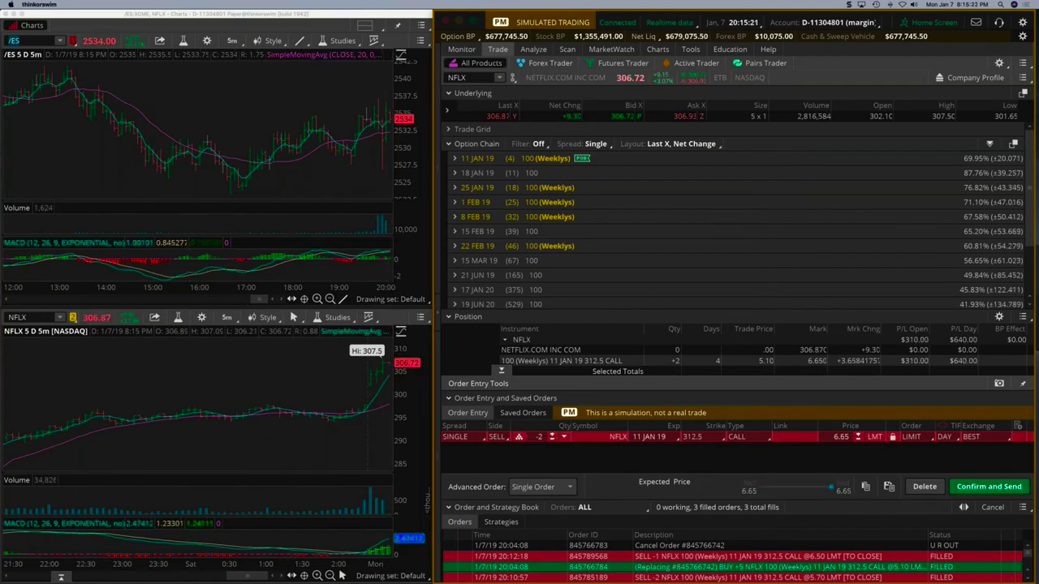
Send the 2-contract sell order at 6.65 and check positions in Monitor
left_click(989, 487)
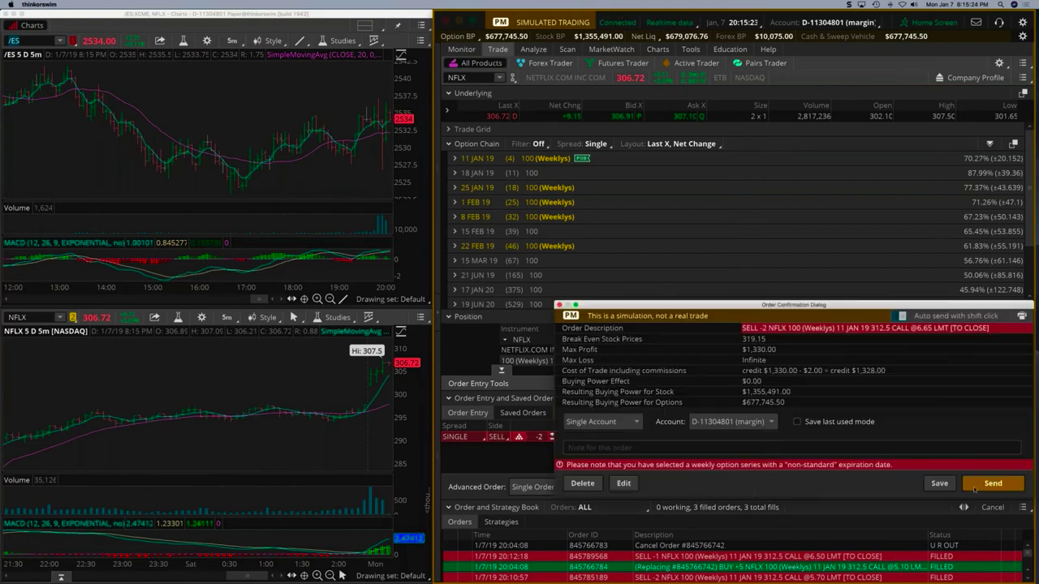
left_click(992, 483)
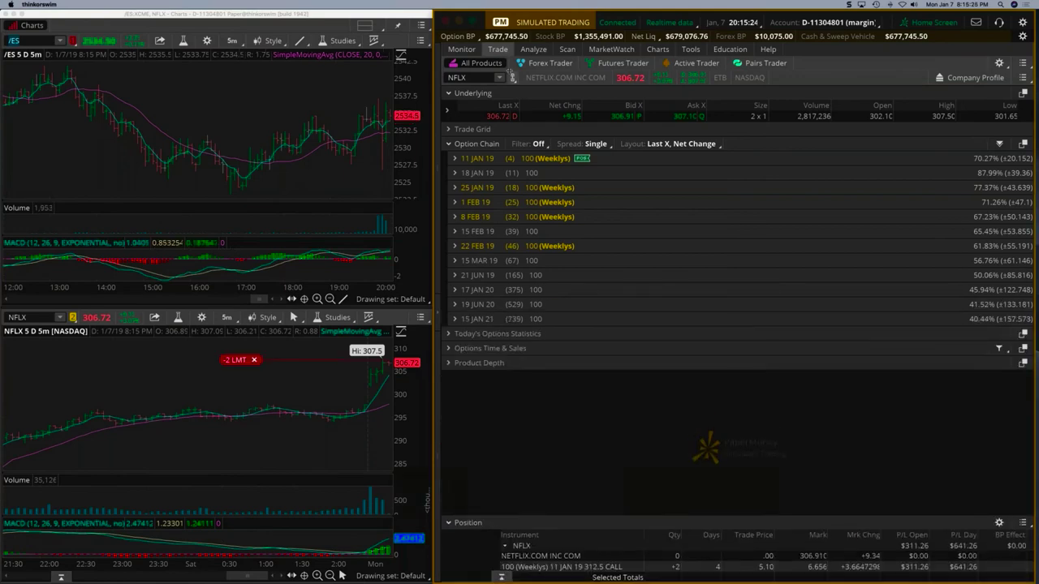
left_click(461, 49)
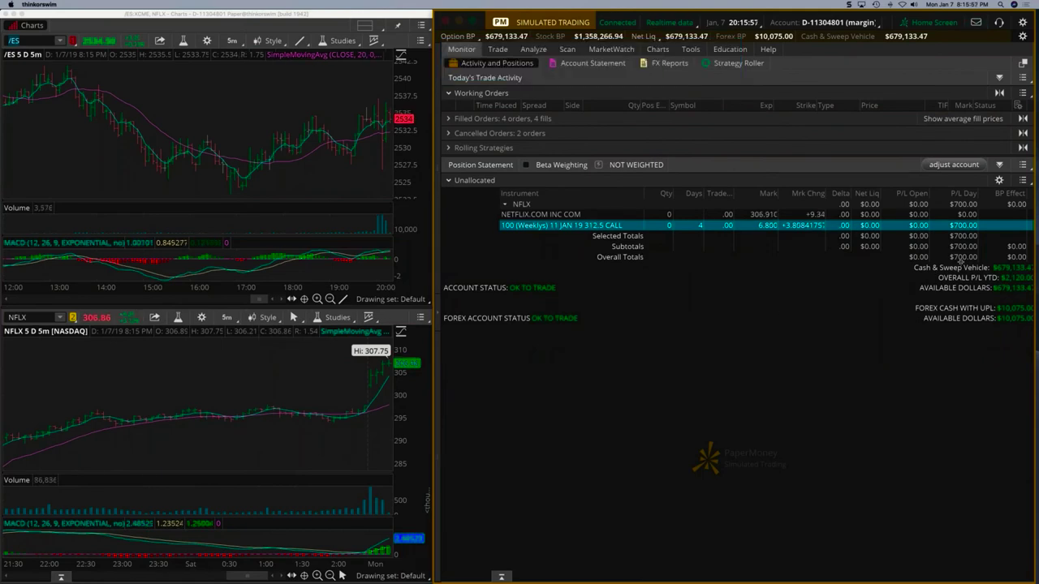
left_click(611, 50)
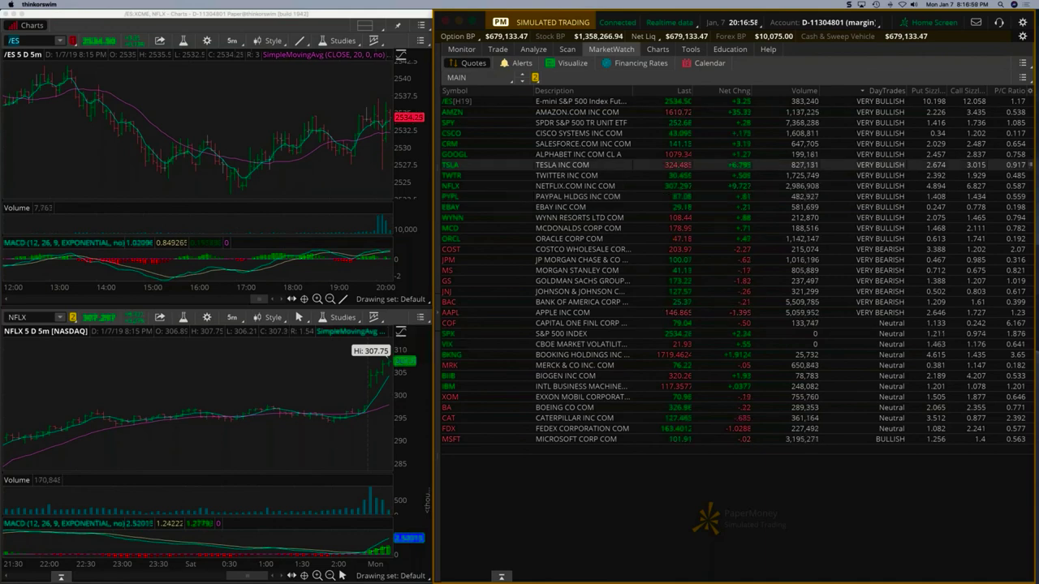
left_click(461, 49)
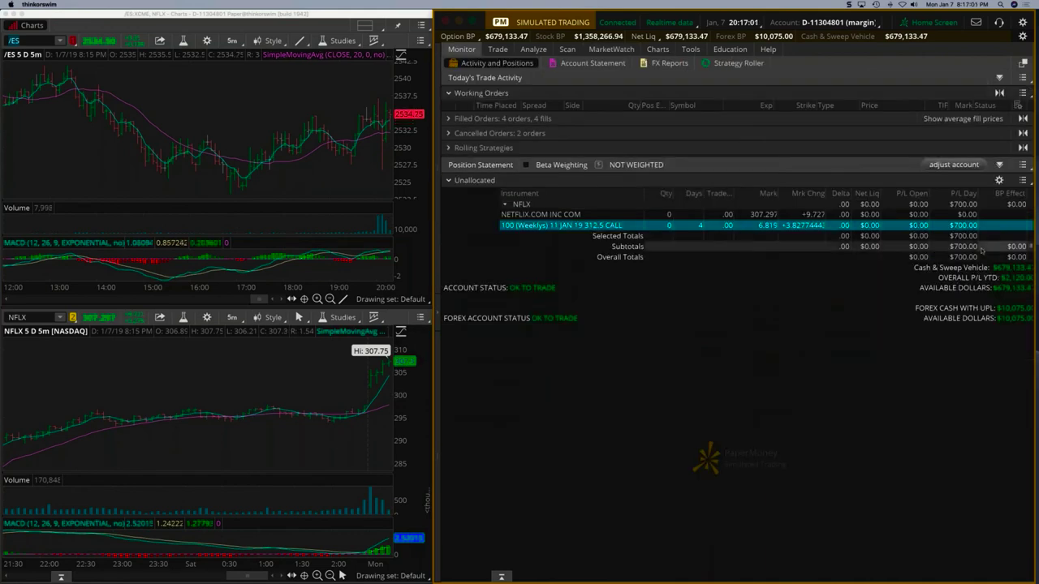